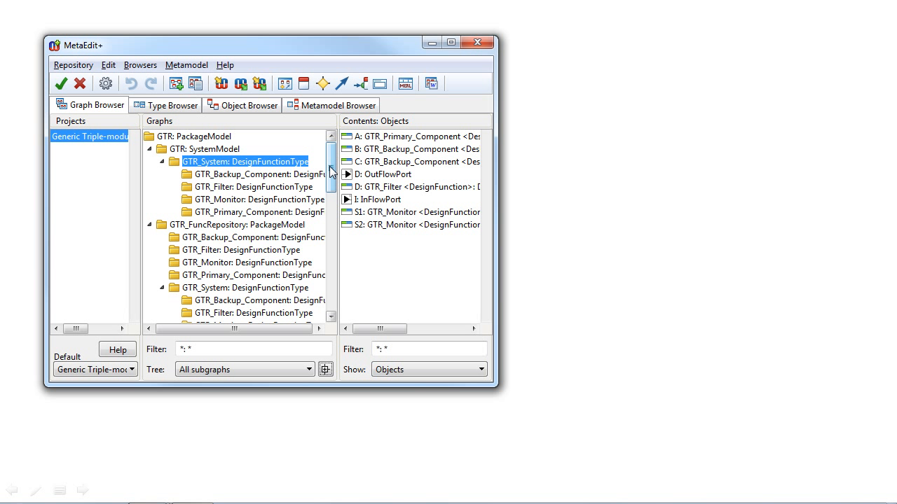
- Run the Metrics generator on the top-level GTR: PackageModel graph
{"action": "left_click_drag", "start_coordinate": [331, 171], "coordinate": [338, 143]}
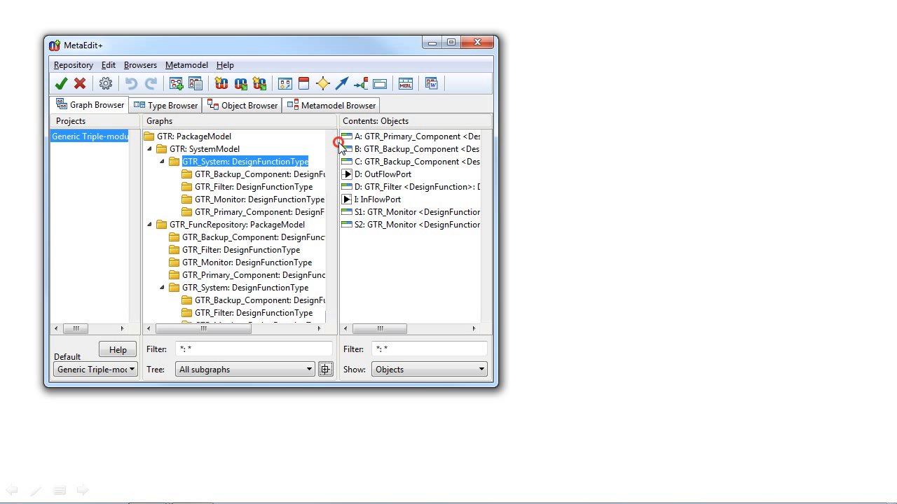
{"action": "left_click", "coordinate": [196, 136]}
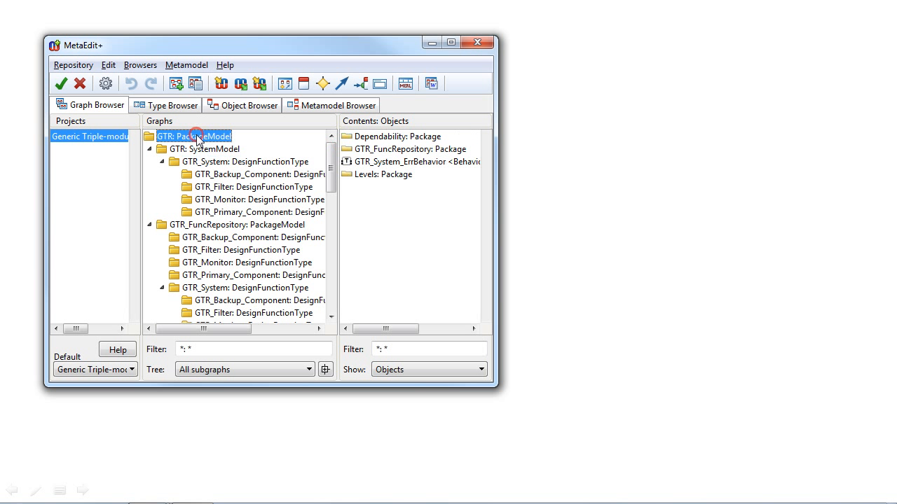
{"action": "left_click", "coordinate": [196, 84]}
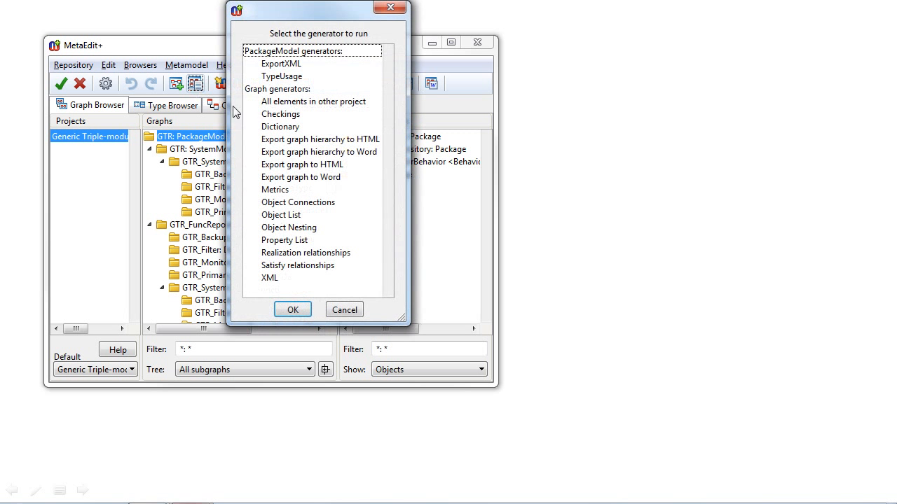
{"action": "left_click", "coordinate": [274, 190]}
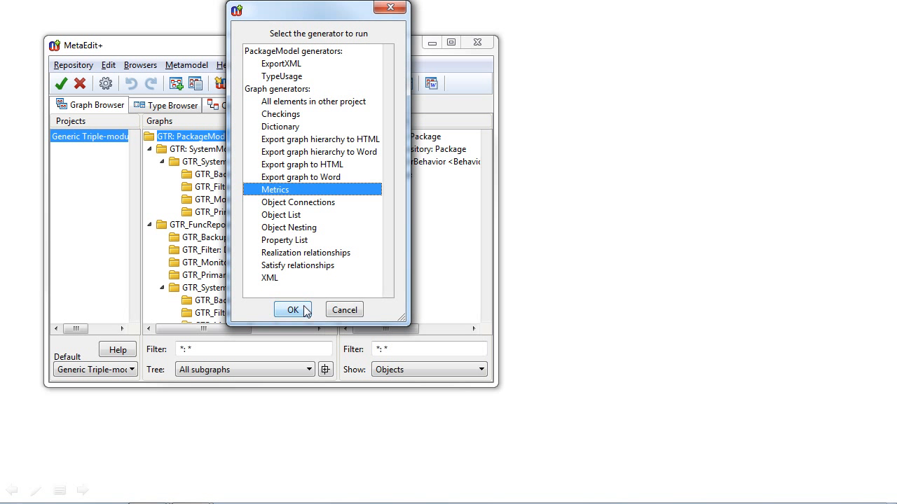
{"action": "left_click", "coordinate": [293, 310]}
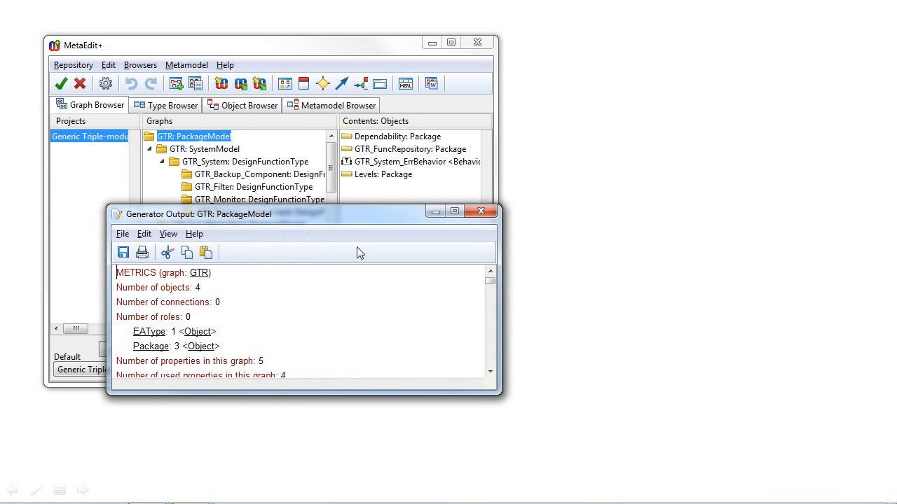
- Review the overall totals at the end of the GTR metrics report and close the report
{"action": "left_click_drag", "start_coordinate": [492, 281], "coordinate": [492, 369]}
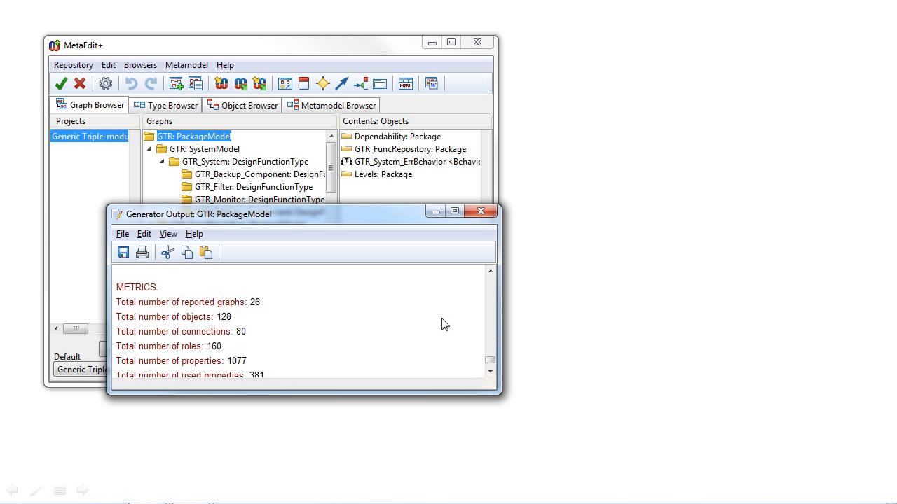
{"action": "scroll", "coordinate": [443, 322], "scroll_direction": "down", "scroll_amount": 1}
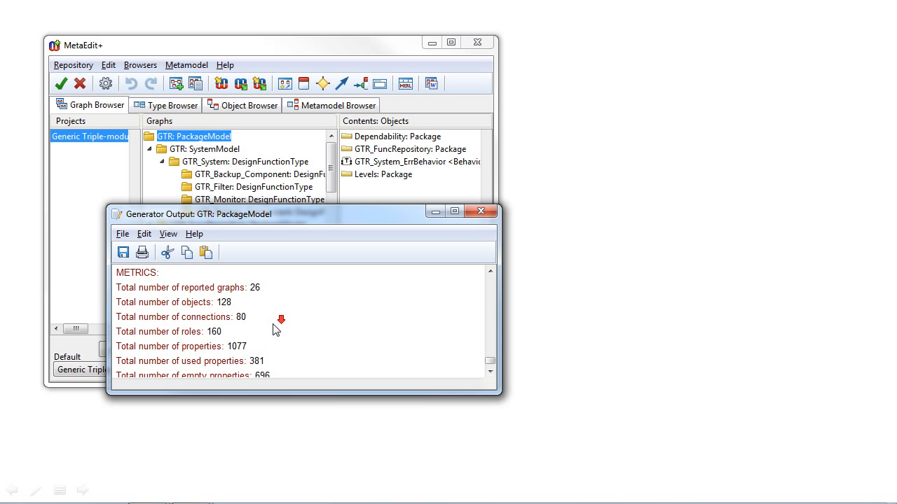
{"action": "scroll", "coordinate": [276, 331], "scroll_direction": "down", "scroll_amount": 1}
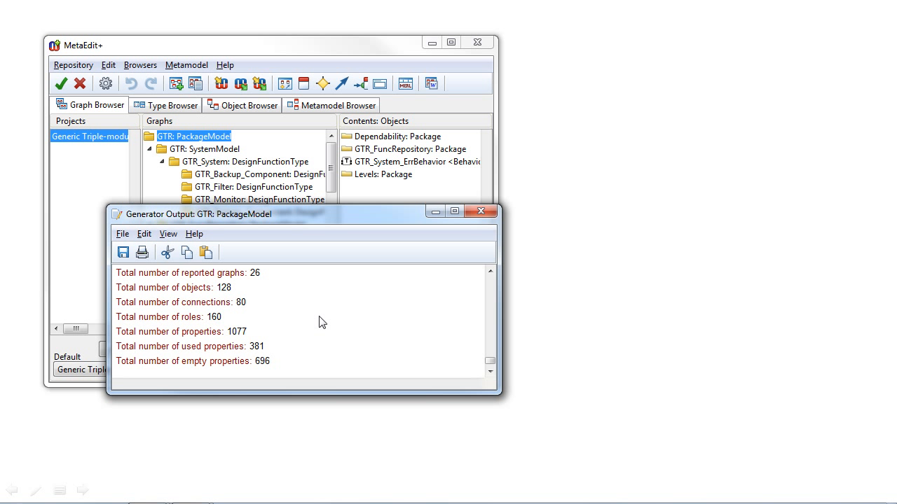
{"action": "left_click", "coordinate": [481, 211]}
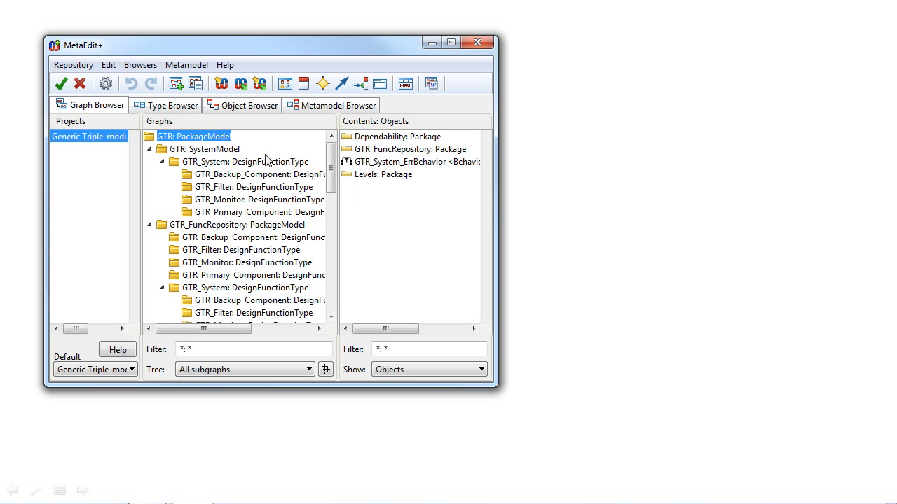
- View the repository statistics on loaded objects and close them
{"action": "left_click", "coordinate": [73, 64]}
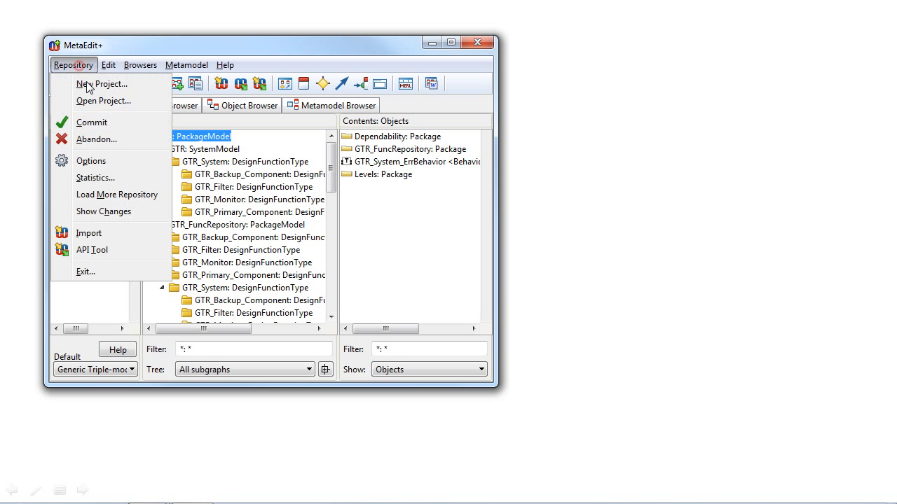
{"action": "left_click", "coordinate": [91, 178]}
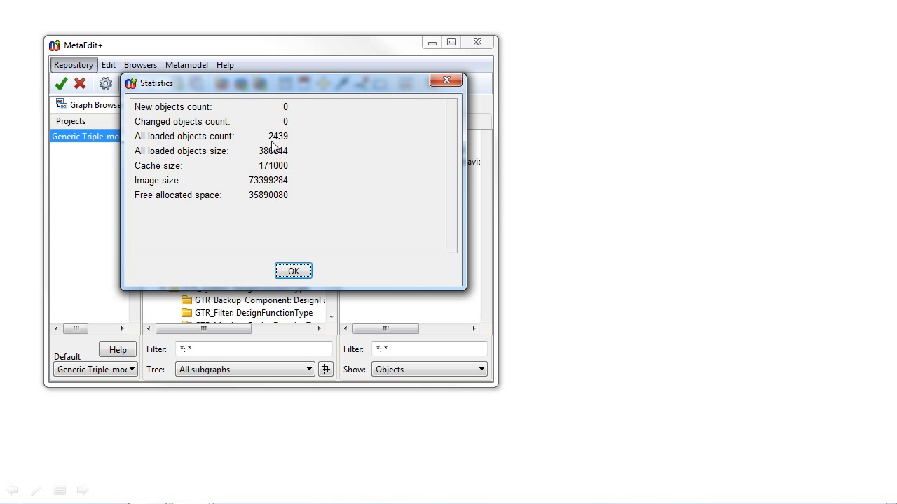
{"action": "left_click", "coordinate": [450, 83]}
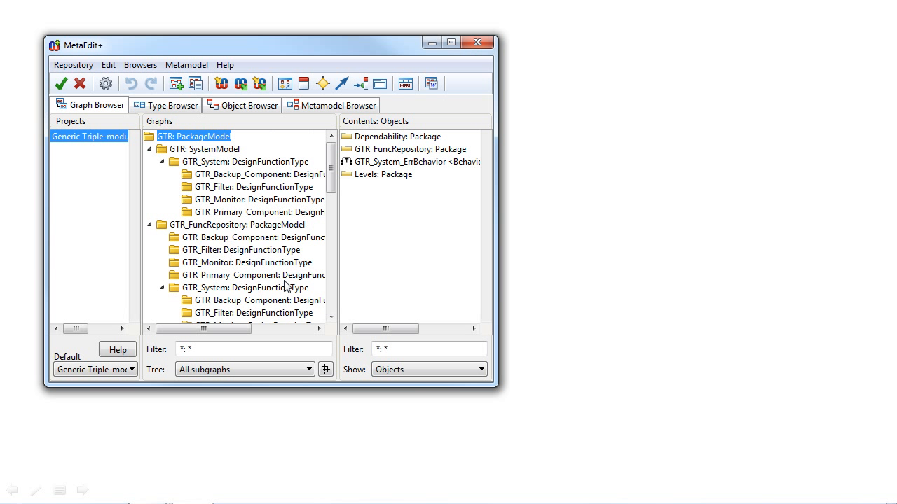
- Open the CompleteBraking project and show its graphs
{"action": "right_click", "coordinate": [95, 201]}
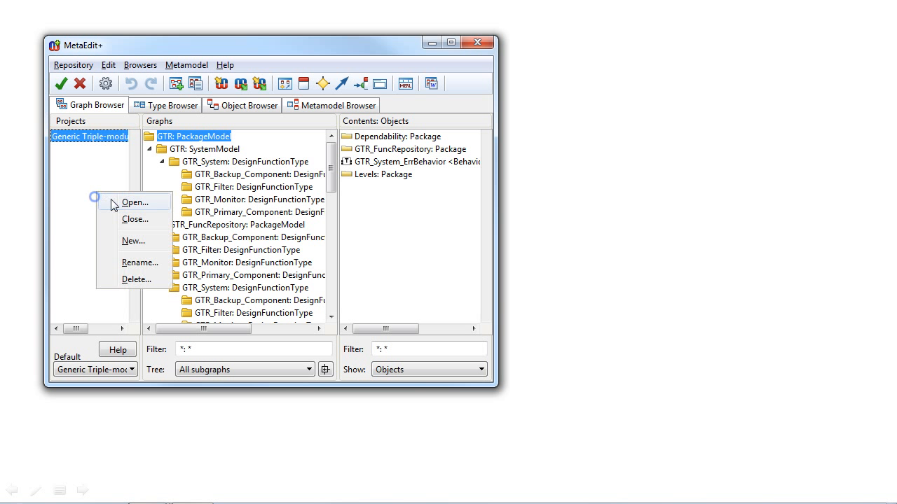
{"action": "left_click", "coordinate": [119, 204]}
{"action": "double_click", "coordinate": [181, 203]}
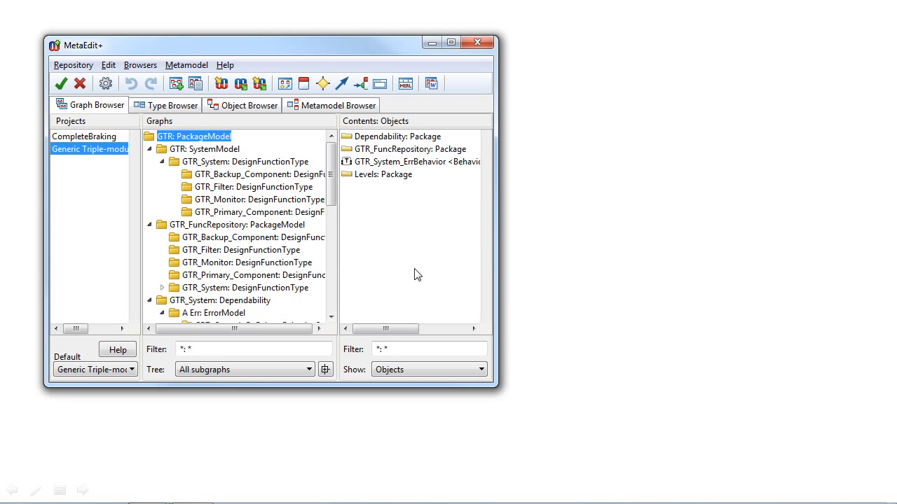
{"action": "left_click", "coordinate": [99, 137]}
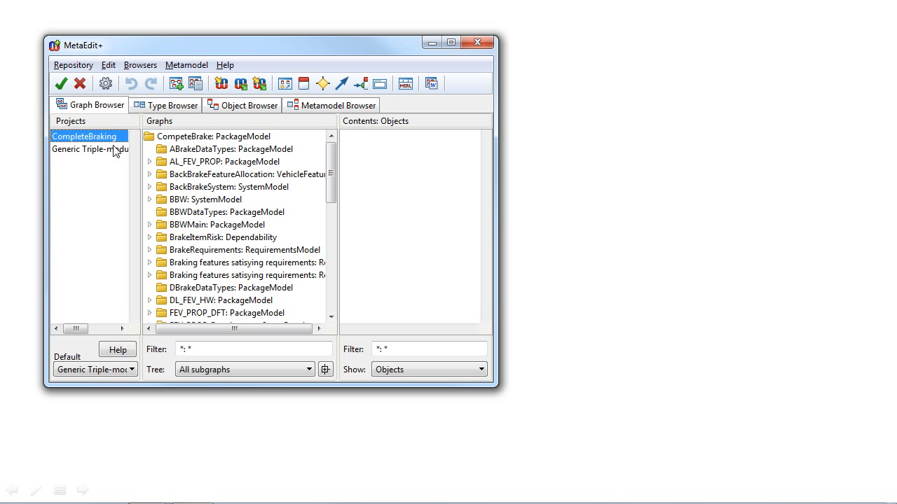
- Expand the BackBrakeSystem: SystemModel graph and its Brake: DesignFunctionType subgraph, and list the latter's contents
{"action": "left_click", "coordinate": [150, 187]}
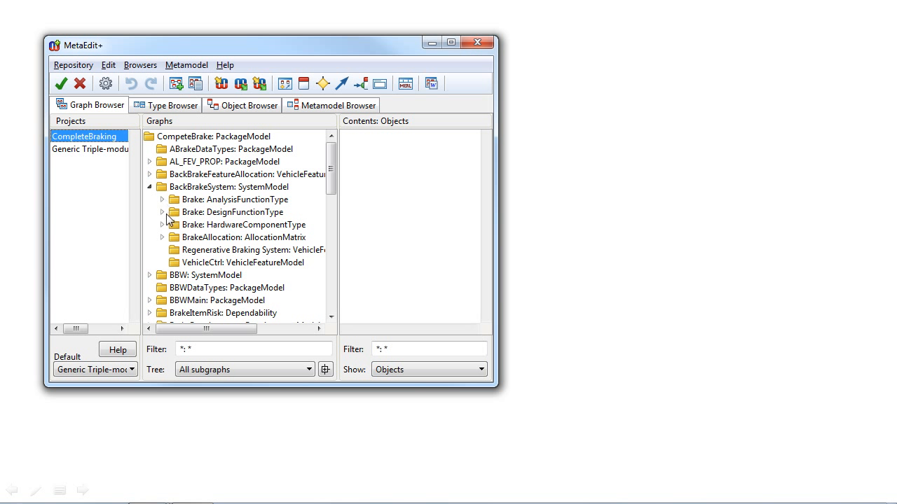
{"action": "left_click", "coordinate": [163, 213]}
{"action": "left_click", "coordinate": [196, 215]}
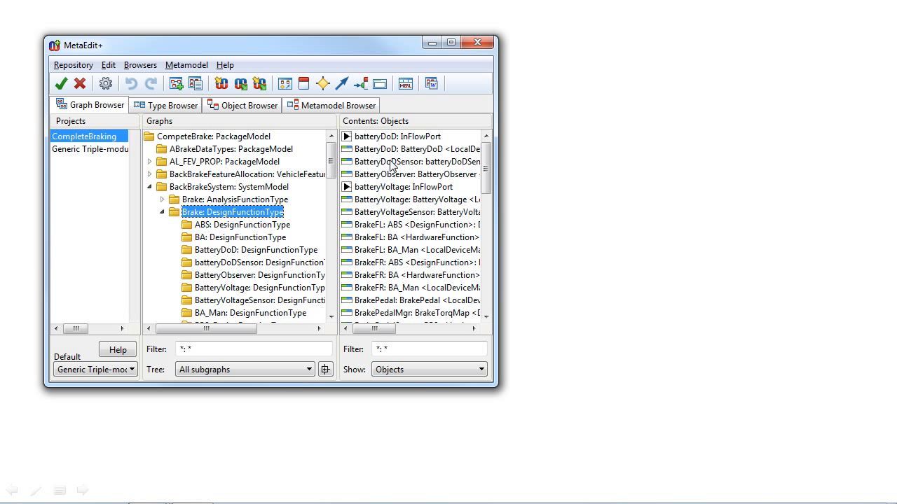
- Expand the entire graph hierarchy of CompleteBraking and open the L3_HWA: HardwareComponentType diagram
{"action": "left_click", "coordinate": [326, 371]}
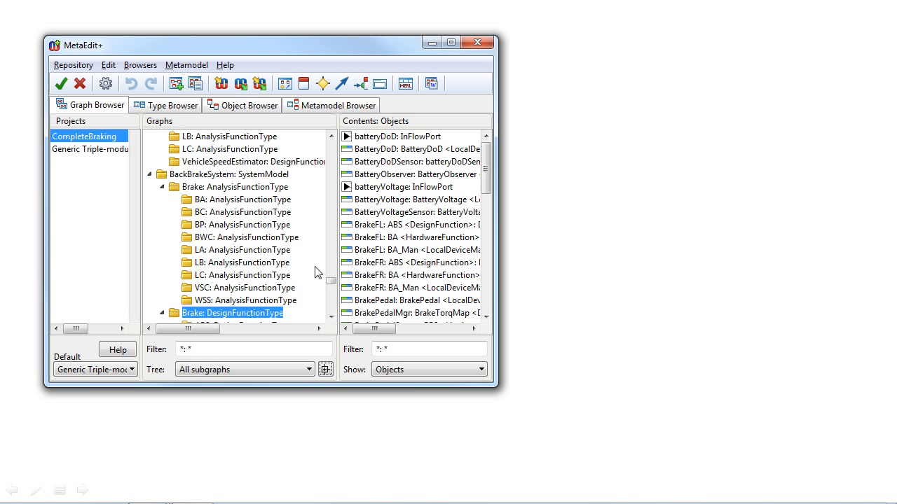
{"action": "left_click_drag", "start_coordinate": [333, 284], "coordinate": [333, 309]}
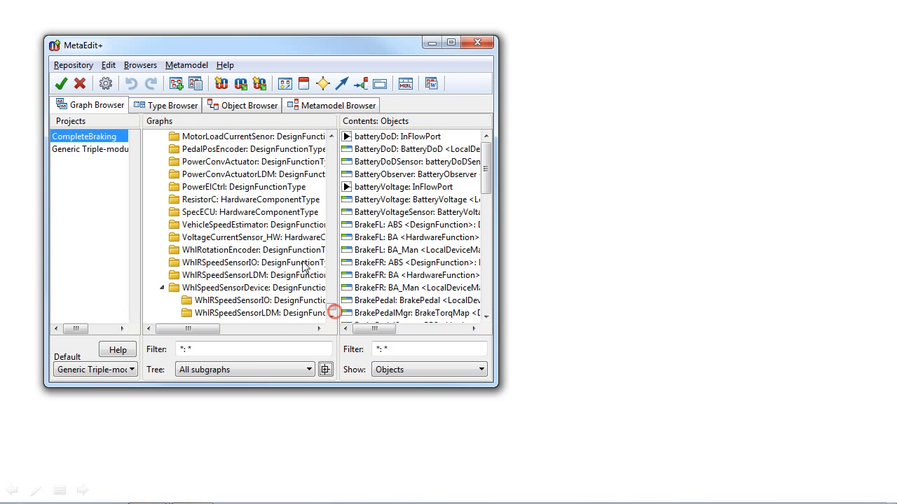
{"action": "scroll", "coordinate": [247, 216], "scroll_direction": "up", "scroll_amount": 5}
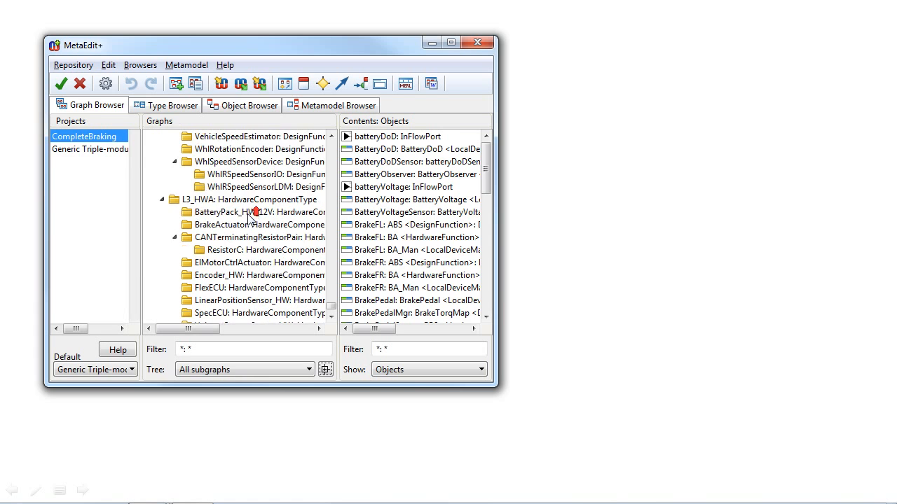
{"action": "double_click", "coordinate": [249, 200]}
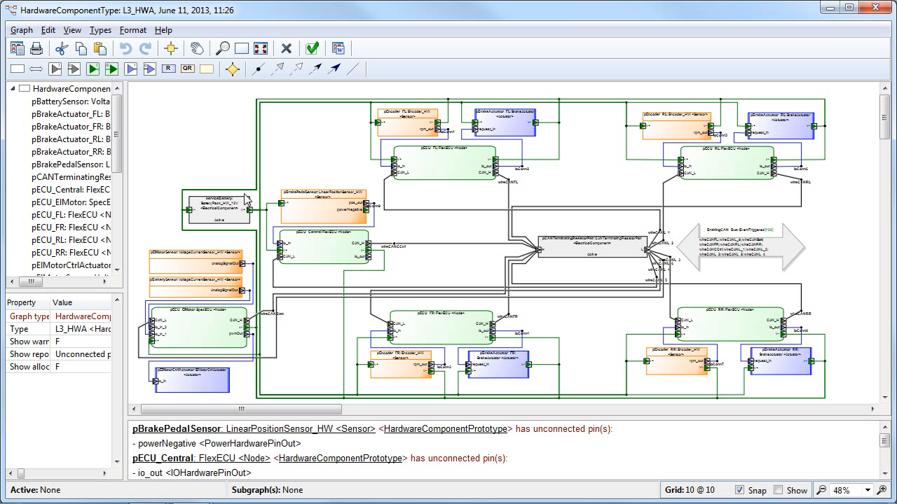
- Show the usage info of the pECU_FL node in the L3_HWA diagram
{"action": "left_click", "coordinate": [444, 164]}
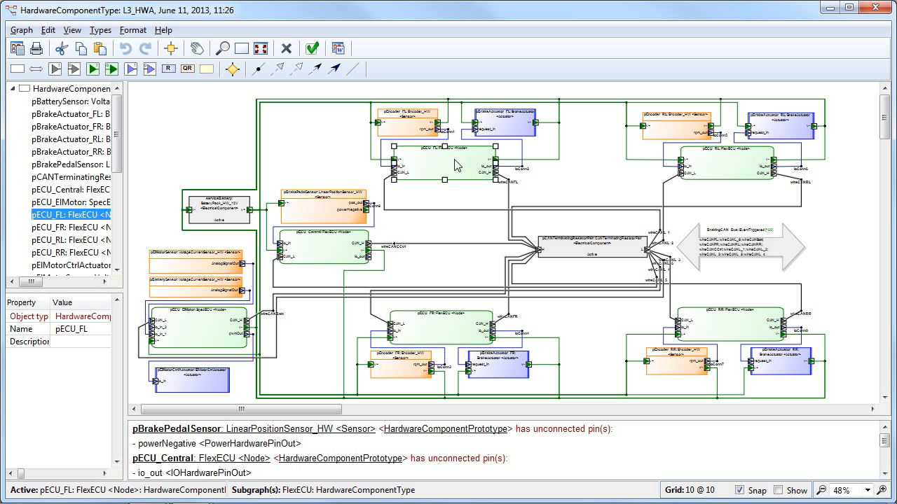
{"action": "right_click", "coordinate": [456, 157]}
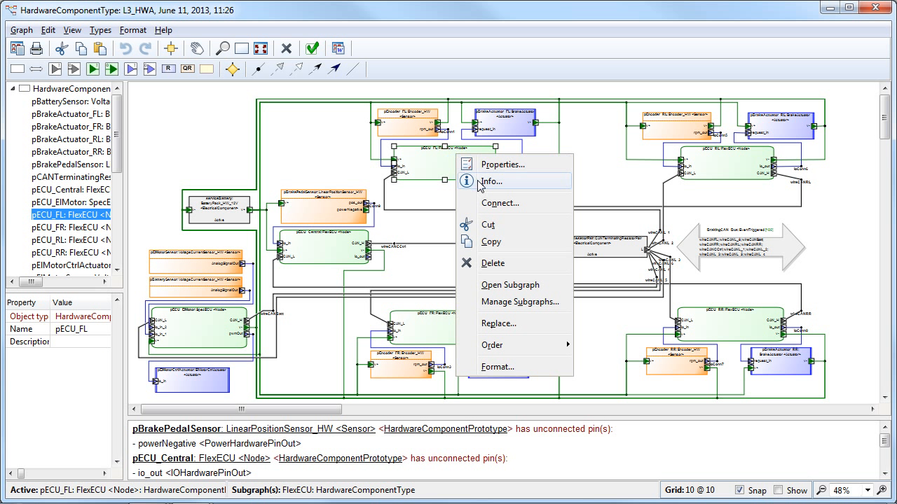
{"action": "left_click", "coordinate": [478, 183]}
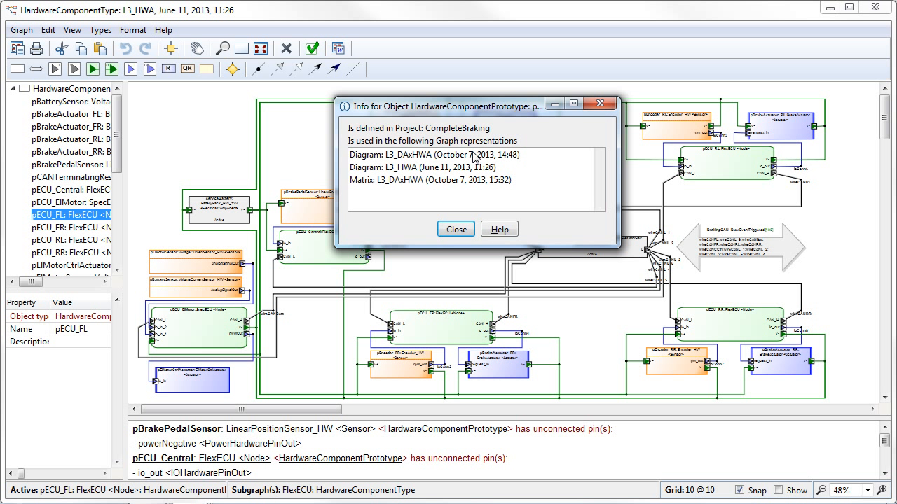
- Open the L3_DAxHWA matrix from pECU_FL's usage list and enlarge its window to examine the function allocations
{"action": "left_click", "coordinate": [412, 157]}
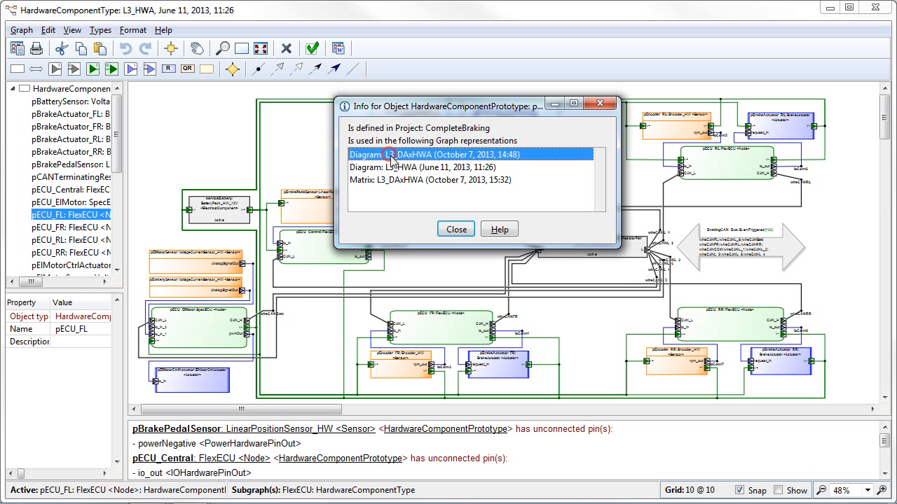
{"action": "left_click", "coordinate": [391, 183]}
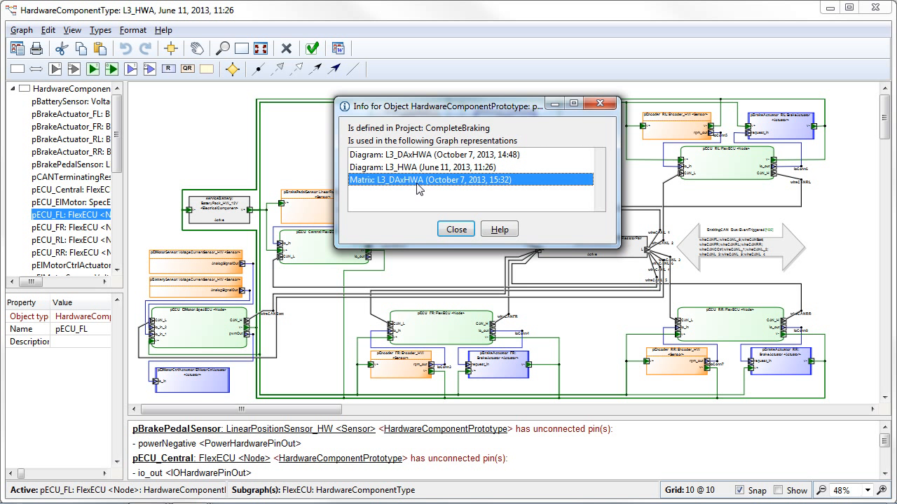
{"action": "double_click", "coordinate": [418, 181]}
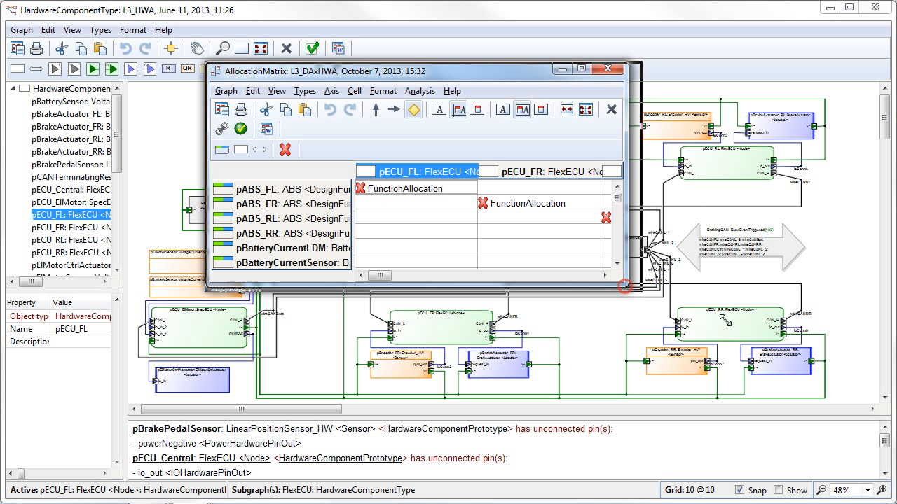
{"action": "left_click_drag", "start_coordinate": [626, 286], "coordinate": [815, 366]}
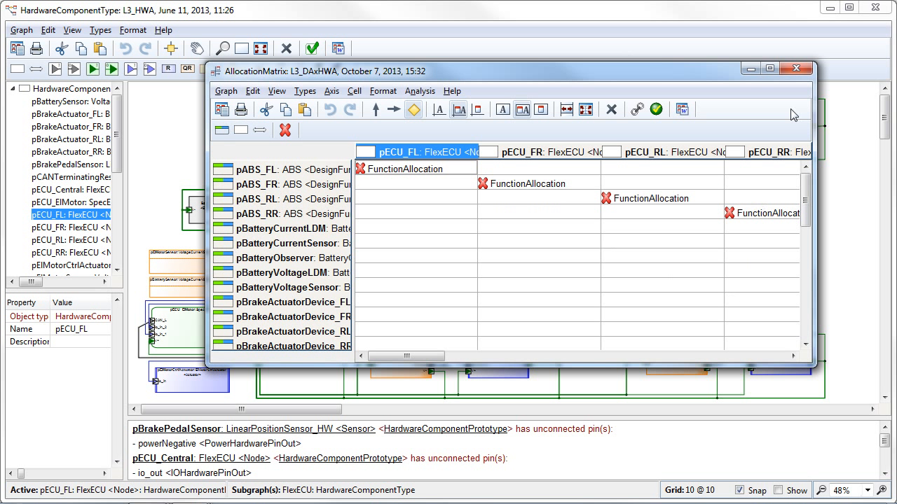
- Close the allocation matrix, the pECU_FL info and the L3_HWA diagram
{"action": "left_click", "coordinate": [797, 70]}
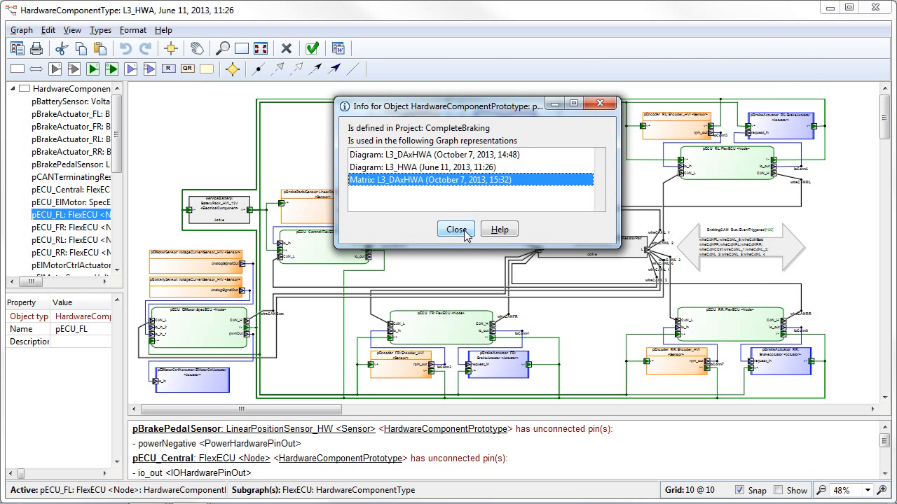
{"action": "left_click", "coordinate": [456, 230]}
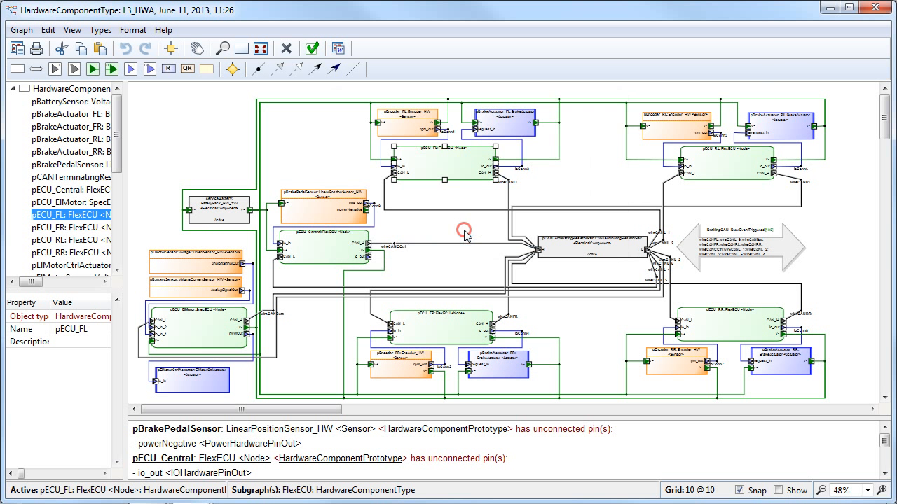
{"action": "left_click", "coordinate": [878, 9]}
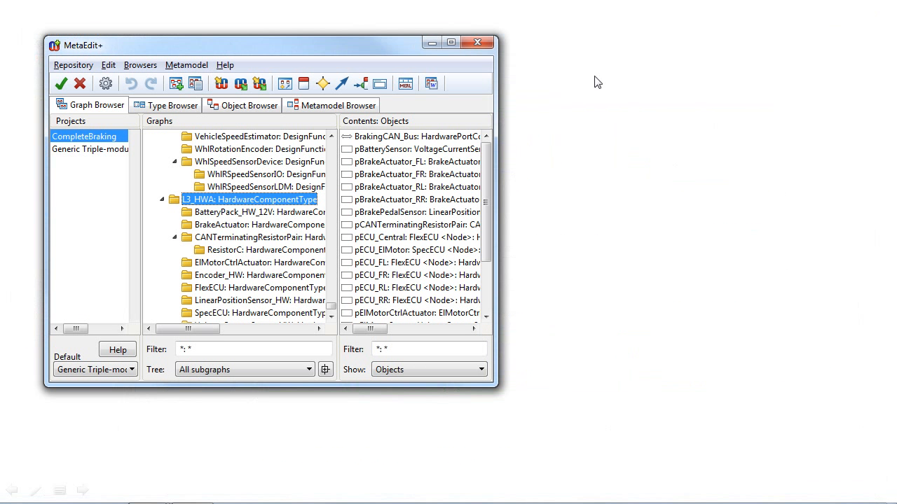
- Run the Metrics generator on the top-level CompeteBrake: PackageModel graph of the CompleteBraking project
{"action": "left_click", "coordinate": [332, 300]}
{"action": "left_click_drag", "start_coordinate": [332, 300], "coordinate": [346, 131]}
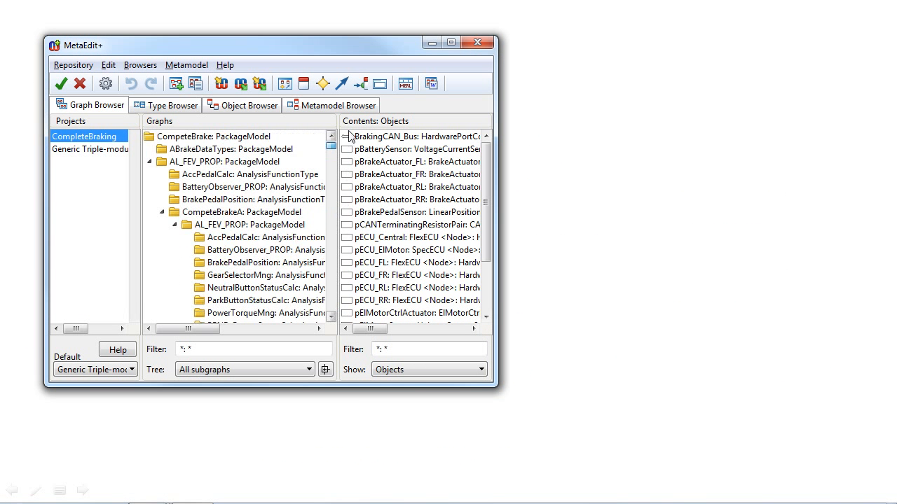
{"action": "left_click", "coordinate": [235, 138]}
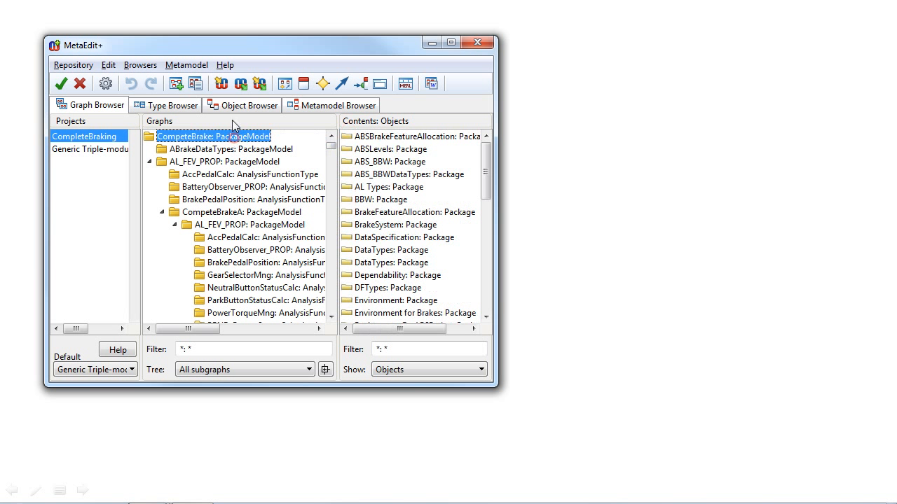
{"action": "left_click", "coordinate": [196, 84]}
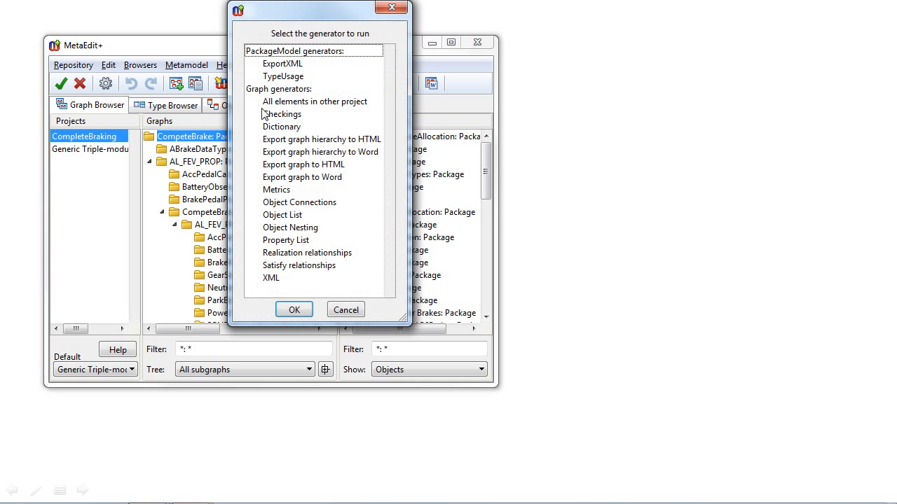
{"action": "left_click", "coordinate": [308, 189]}
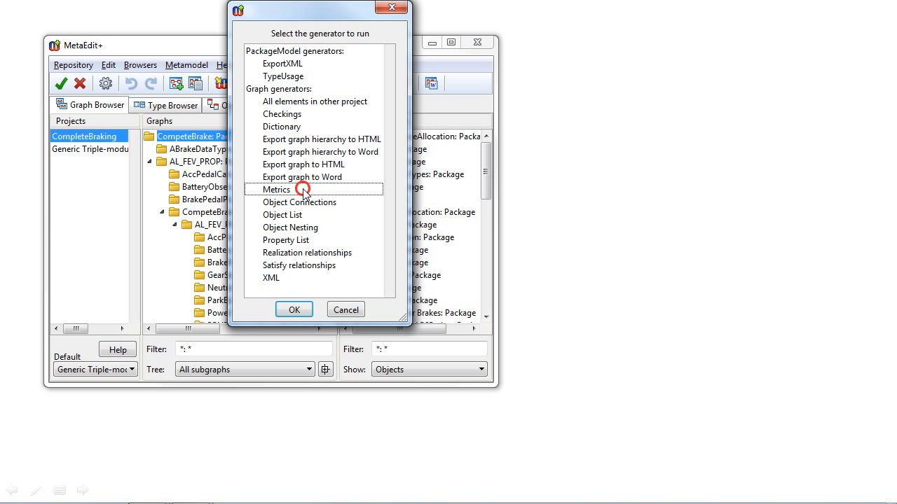
{"action": "left_click", "coordinate": [293, 309]}
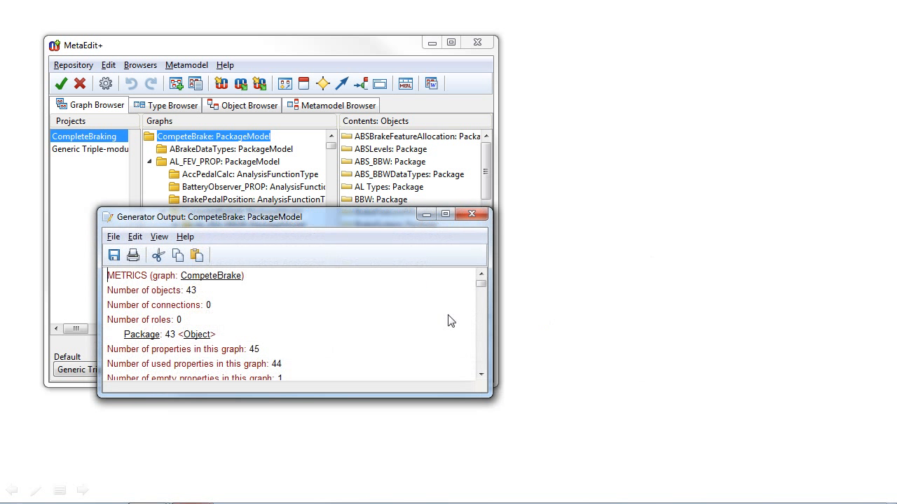
- Examine the overall totals at the end of the CompeteBrake metrics report and close the report
{"action": "left_click_drag", "start_coordinate": [481, 284], "coordinate": [481, 375]}
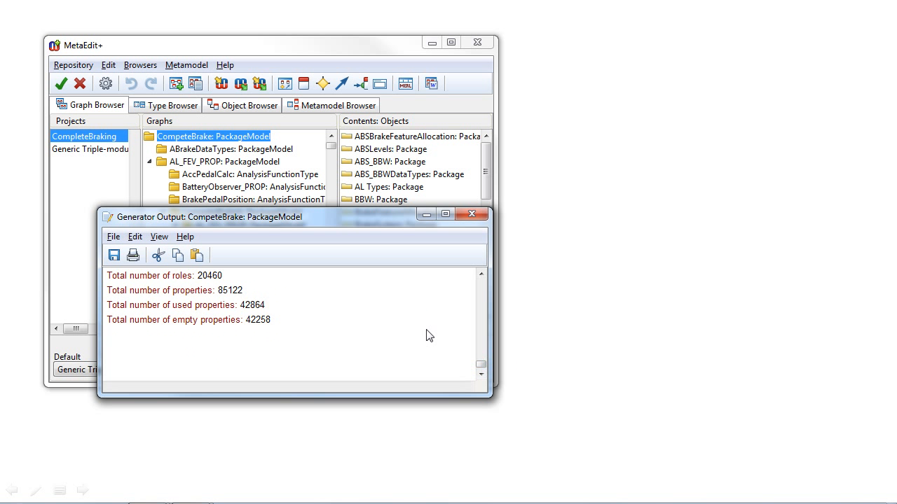
{"action": "scroll", "coordinate": [427, 334], "scroll_direction": "up", "scroll_amount": 2}
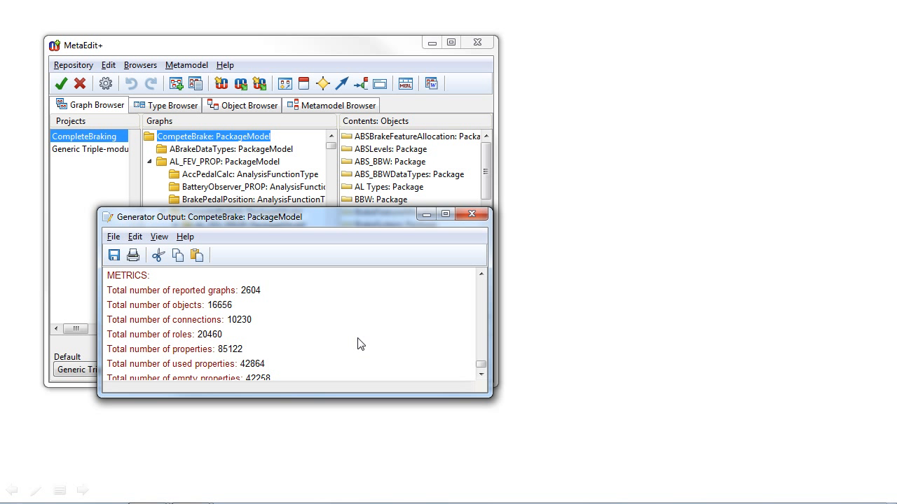
{"action": "scroll", "coordinate": [266, 336], "scroll_direction": "down", "scroll_amount": 1}
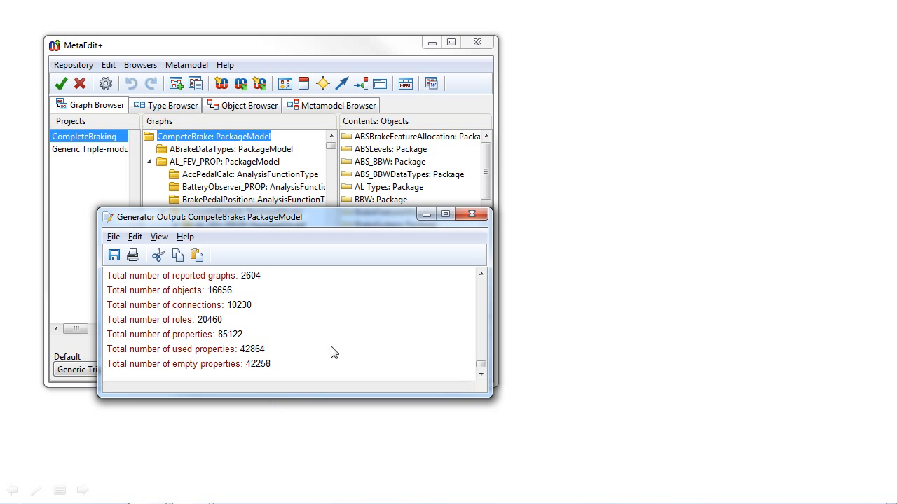
{"action": "left_click", "coordinate": [472, 214]}
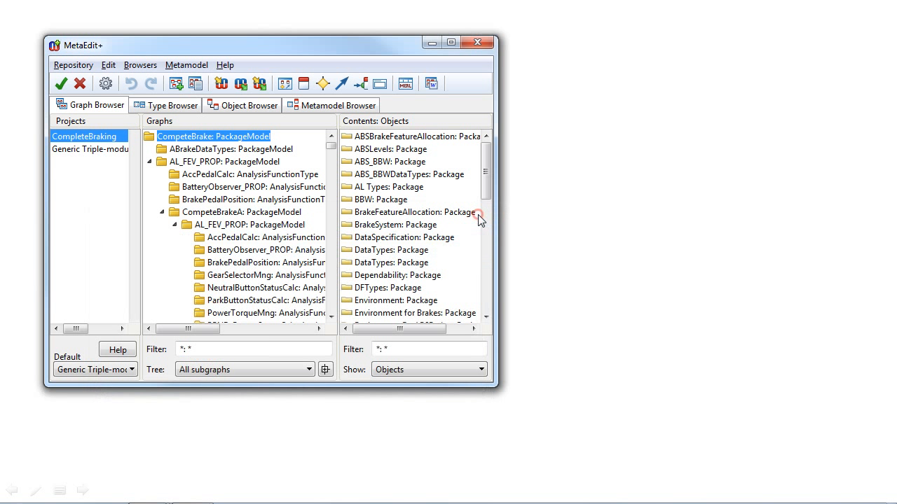
- List the ErrorModel instances of CompleteBraking in the Type Browser and look through the available graph types
{"action": "left_click", "coordinate": [182, 109]}
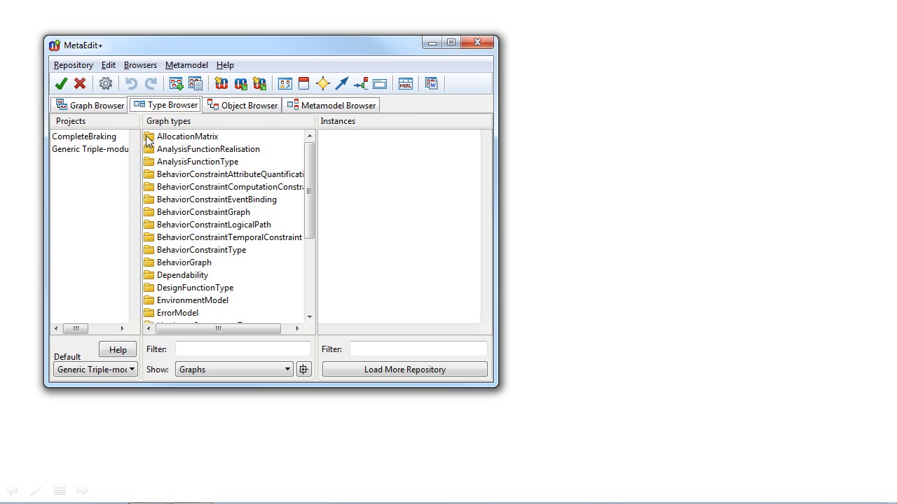
{"action": "left_click", "coordinate": [118, 137]}
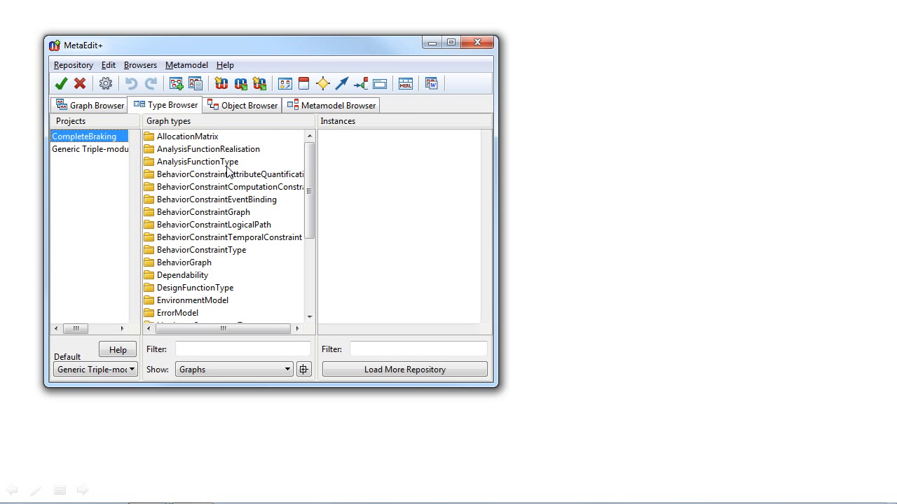
{"action": "scroll", "coordinate": [226, 172], "scroll_direction": "down", "scroll_amount": 2}
{"action": "left_click", "coordinate": [204, 236]}
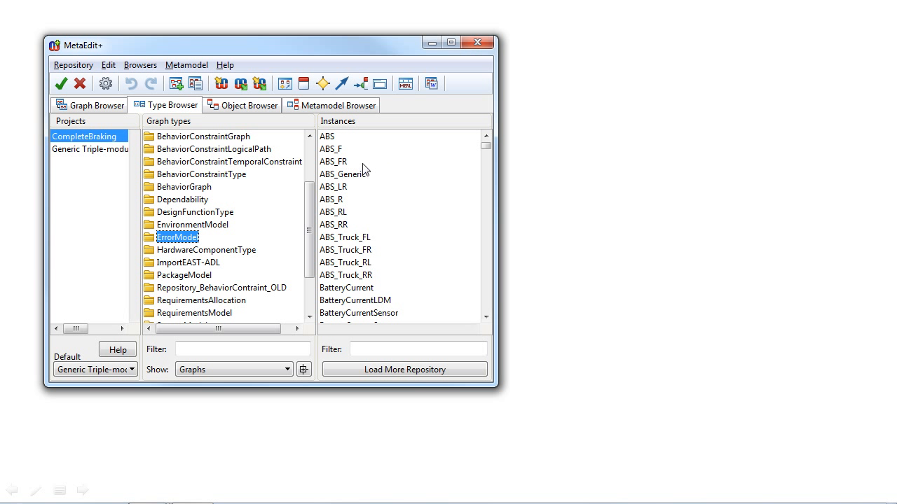
{"action": "scroll", "coordinate": [351, 211], "scroll_direction": "down", "scroll_amount": 1}
{"action": "scroll", "coordinate": [353, 287], "scroll_direction": "up", "scroll_amount": 1}
{"action": "scroll", "coordinate": [311, 234], "scroll_direction": "up", "scroll_amount": 2}
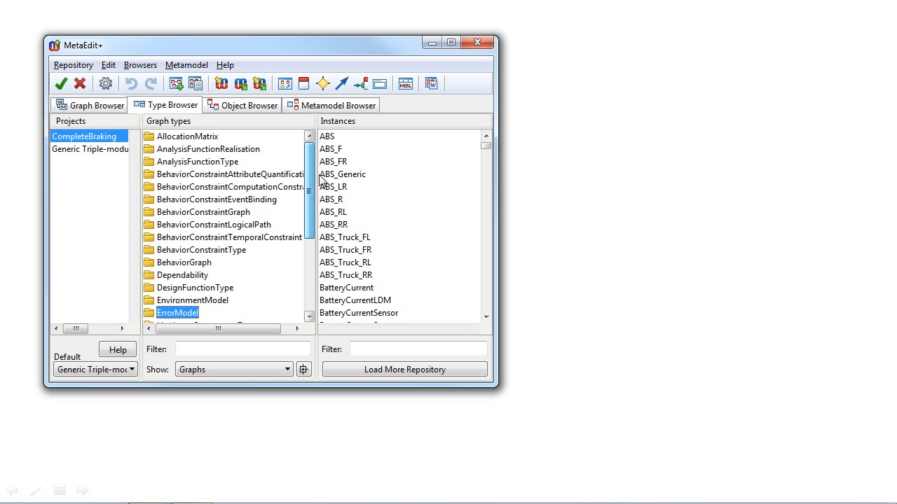
{"action": "scroll", "coordinate": [309, 211], "scroll_direction": "down", "scroll_amount": 4}
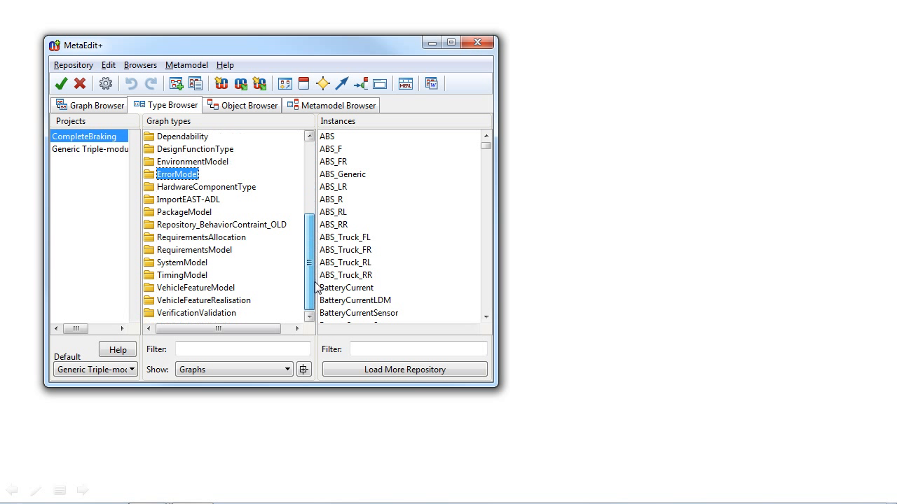
{"action": "left_click_drag", "start_coordinate": [310, 269], "coordinate": [310, 142]}
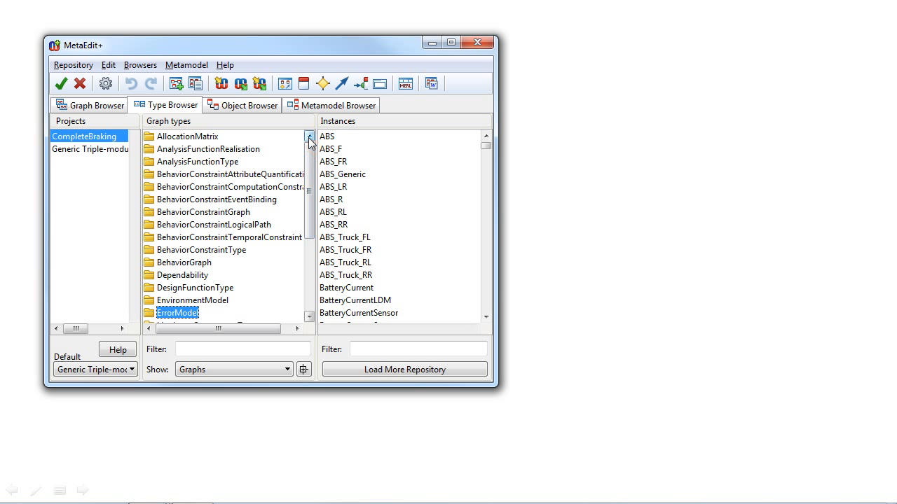
- Show the repository statistics to check the loaded object count and size, and close them
{"action": "left_click", "coordinate": [82, 68]}
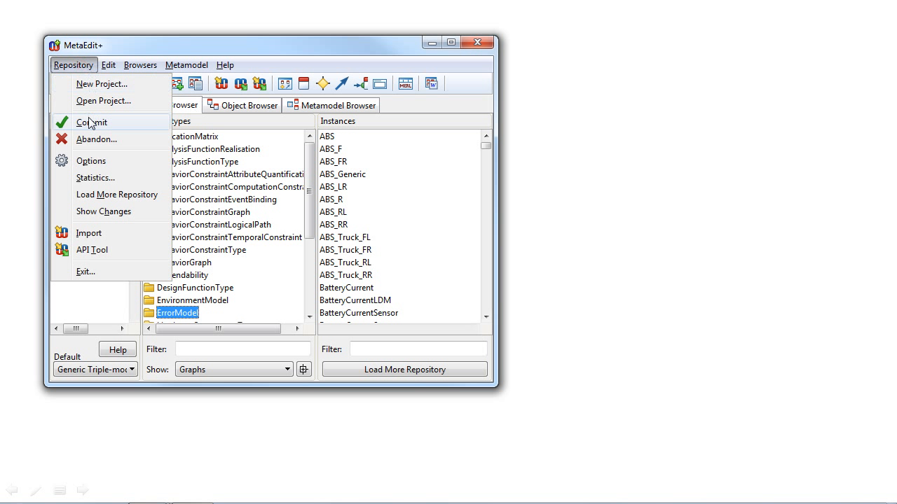
{"action": "left_click", "coordinate": [91, 180]}
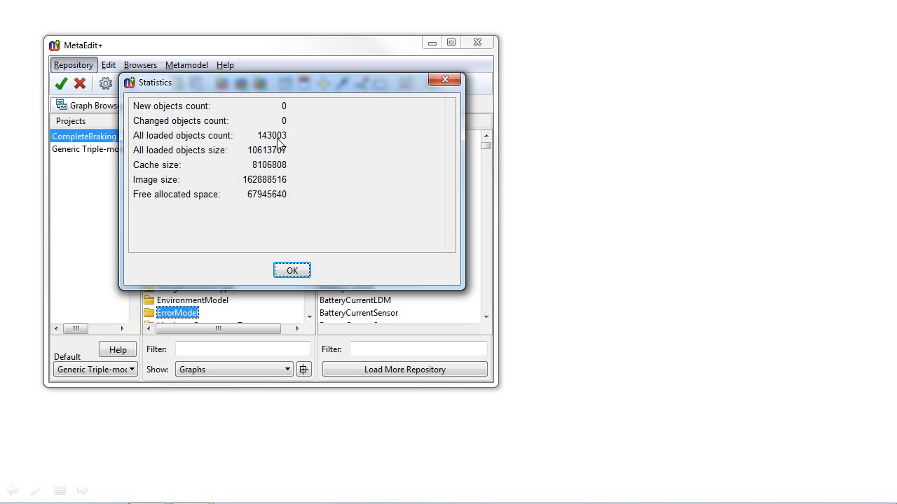
{"action": "left_click", "coordinate": [446, 82]}
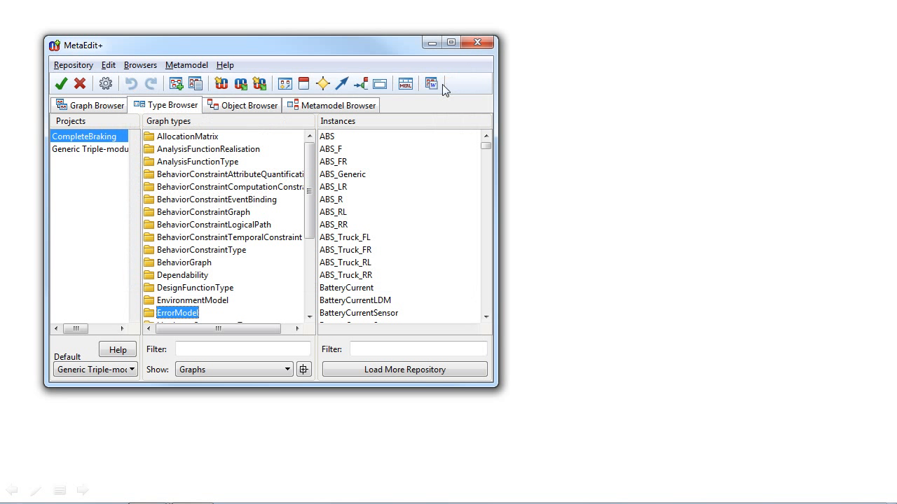
{"action": "left_click", "coordinate": [851, 464]}
{"action": "left_click", "coordinate": [854, 463]}
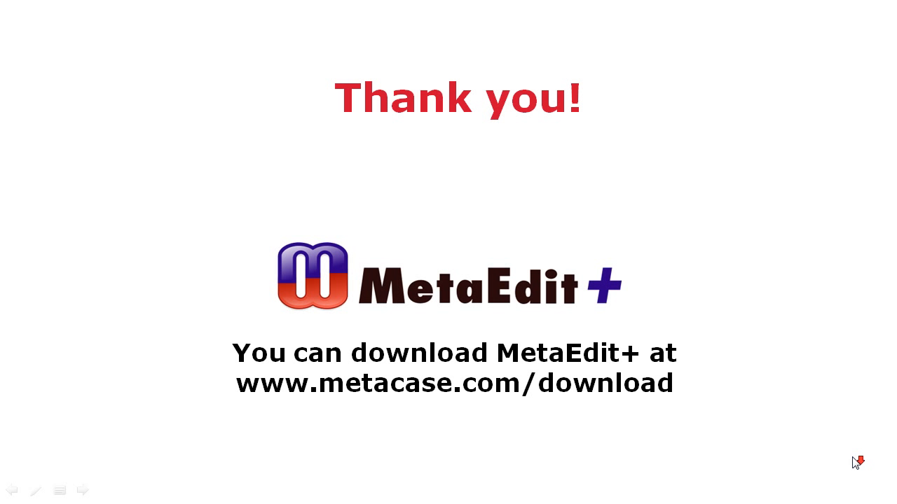